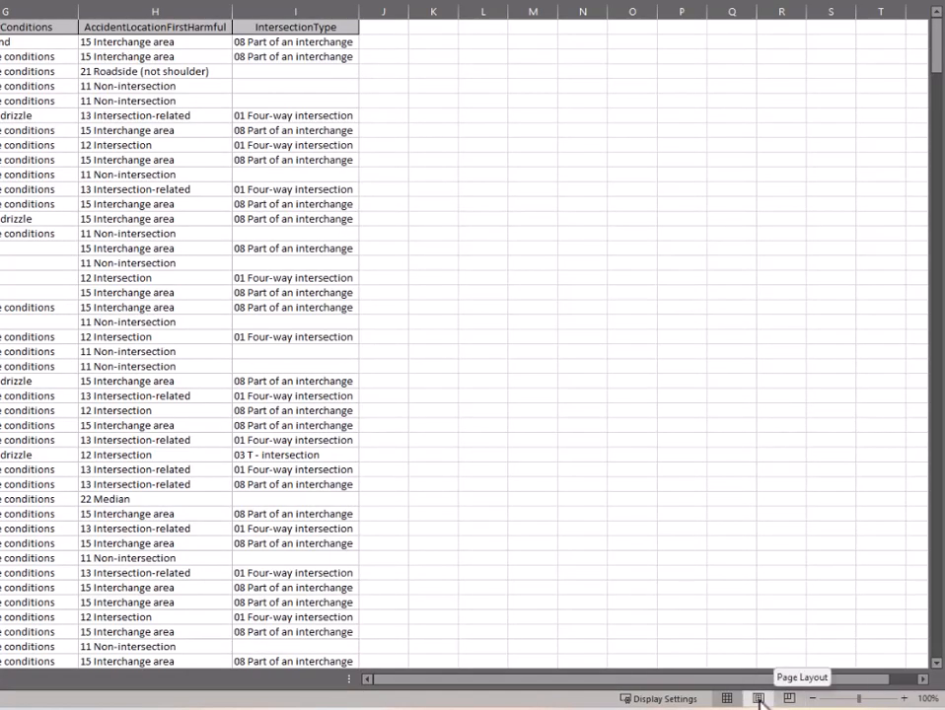
Examine how the sheet splits across pages in Page Layout view and Page Break Preview, and return to Normal view.
{"action": "left_click", "coordinate": [759, 698]}
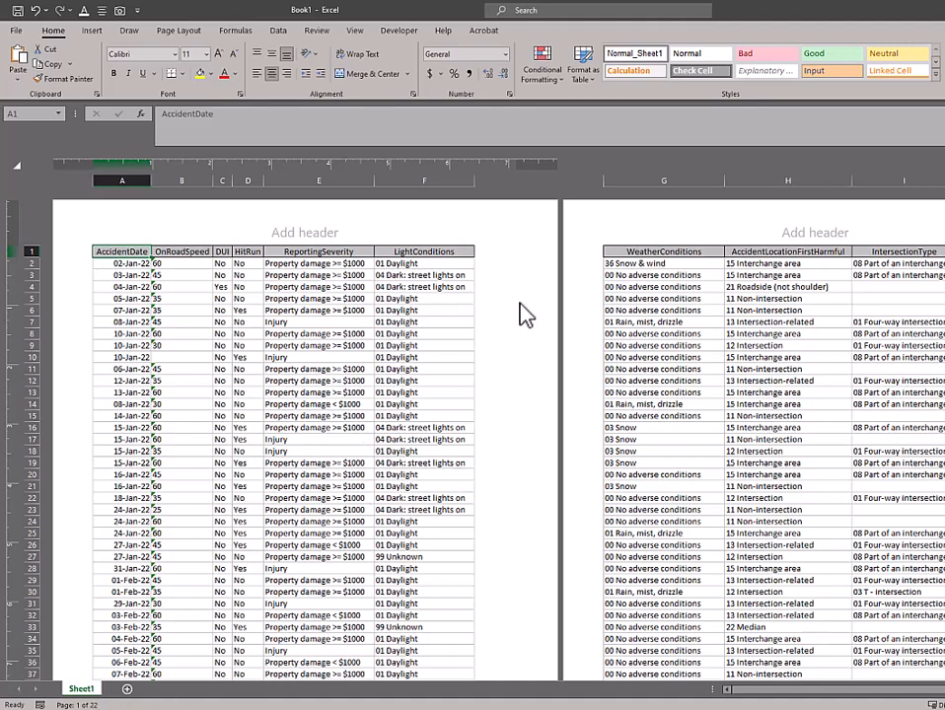
{"action": "scroll", "coordinate": [526, 314], "scroll_direction": "down", "scroll_amount": 10}
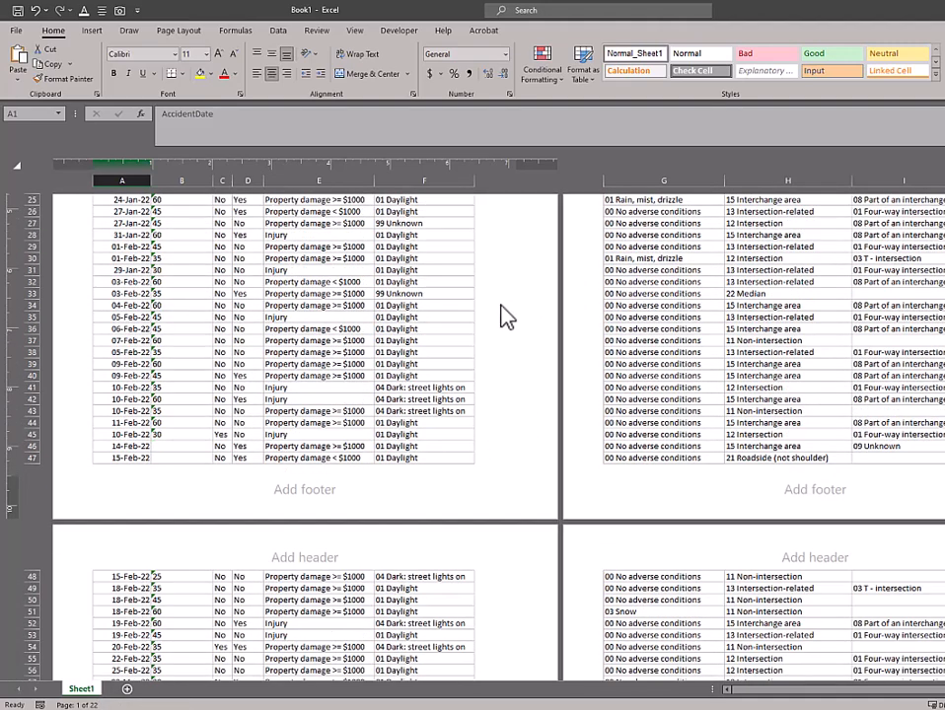
{"action": "scroll", "coordinate": [500, 314], "scroll_direction": "down", "scroll_amount": 5}
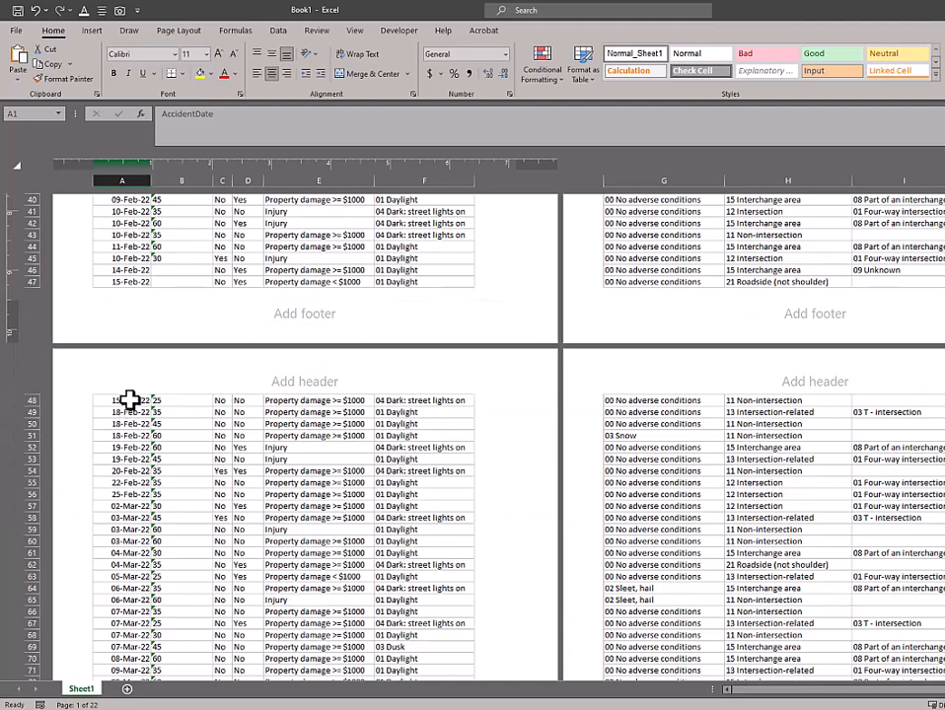
{"action": "scroll", "coordinate": [520, 402], "scroll_direction": "down", "scroll_amount": 3}
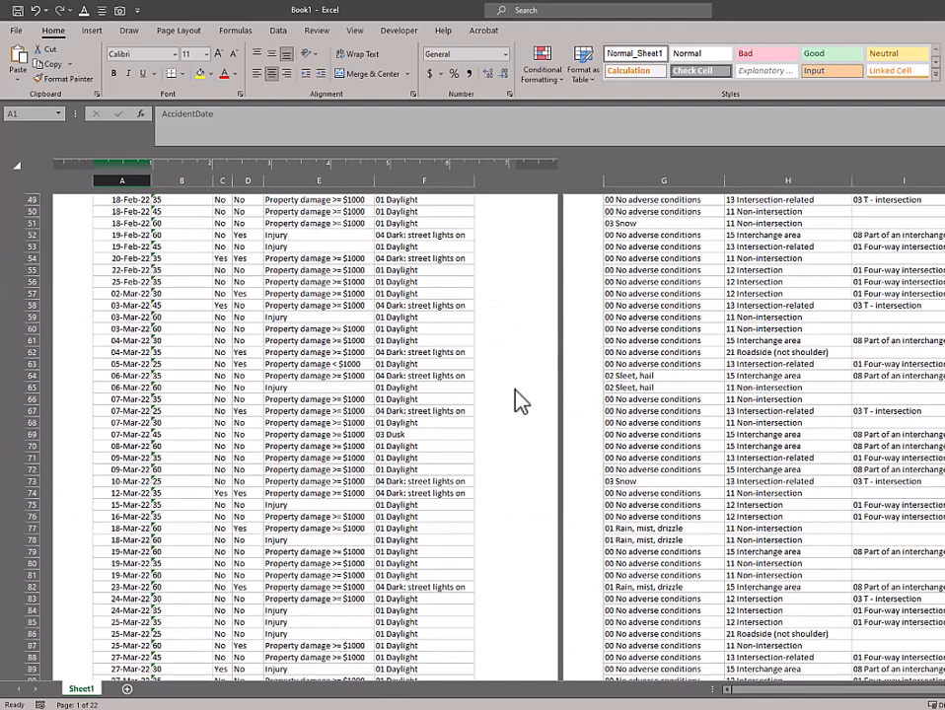
{"action": "scroll", "coordinate": [514, 389], "scroll_direction": "down", "scroll_amount": 8}
{"action": "scroll", "coordinate": [496, 350], "scroll_direction": "up", "scroll_amount": 20}
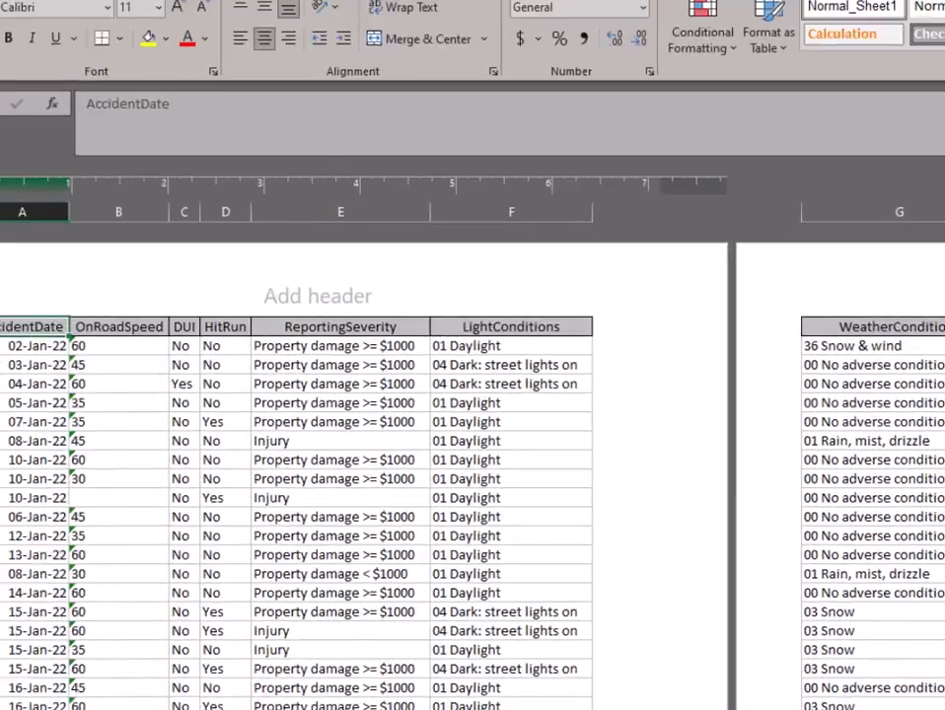
{"action": "left_click", "coordinate": [745, 693]}
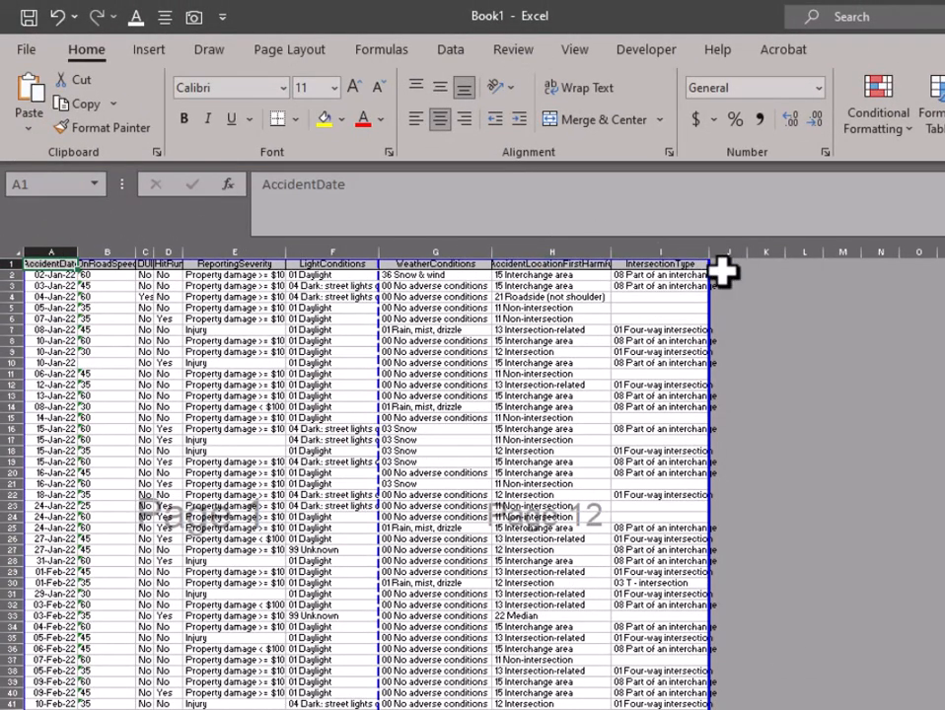
{"action": "left_click", "coordinate": [394, 251]}
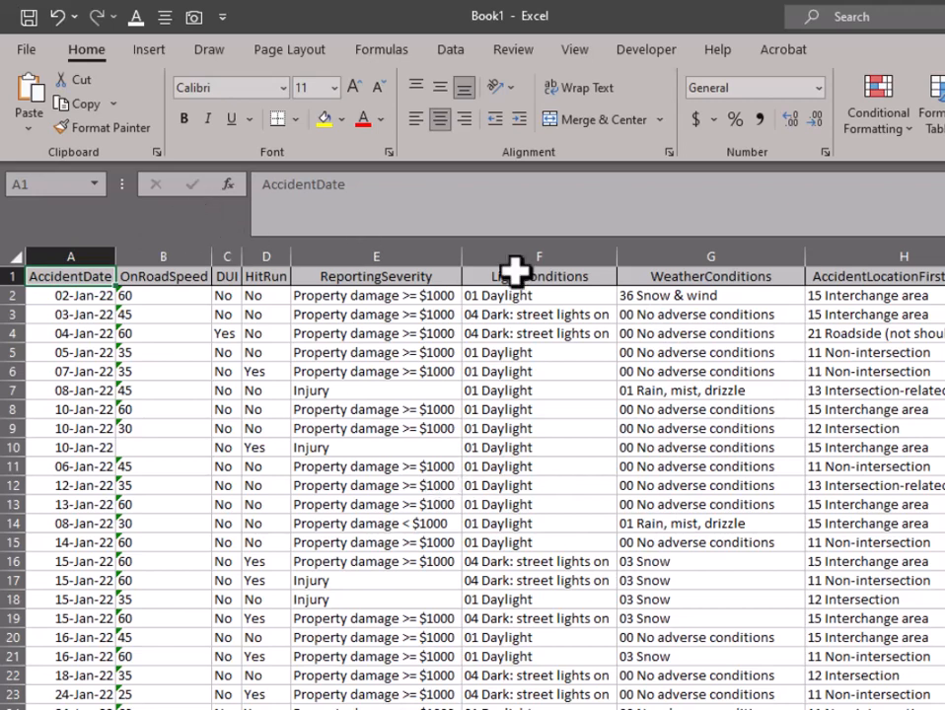
Open the print preview of the accident data sheet and look over its first pages.
{"action": "left_click", "coordinate": [25, 50]}
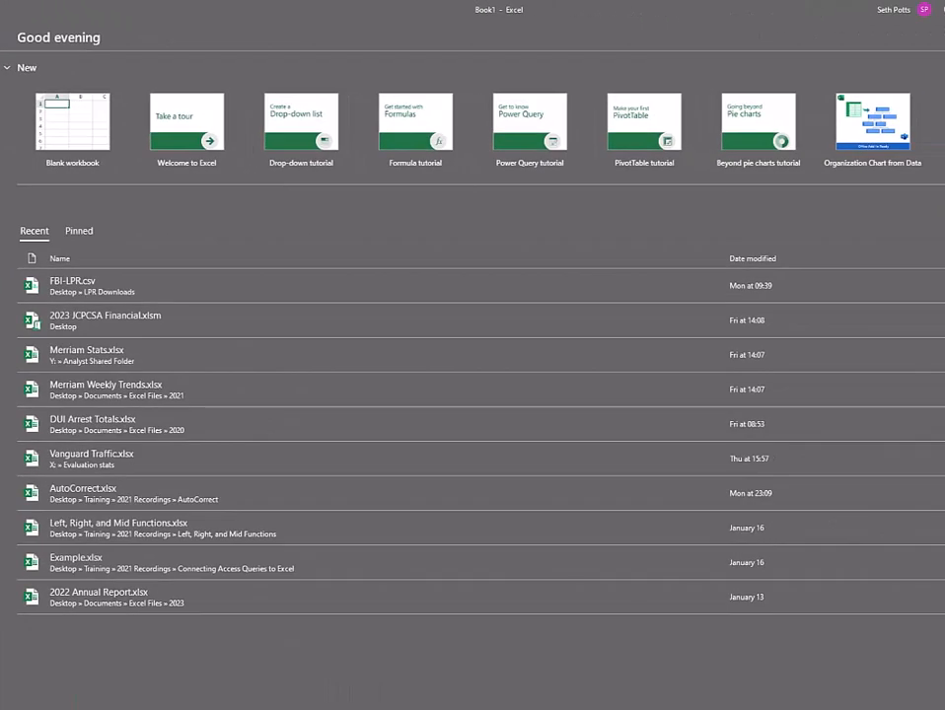
{"action": "left_click", "coordinate": [2, 247]}
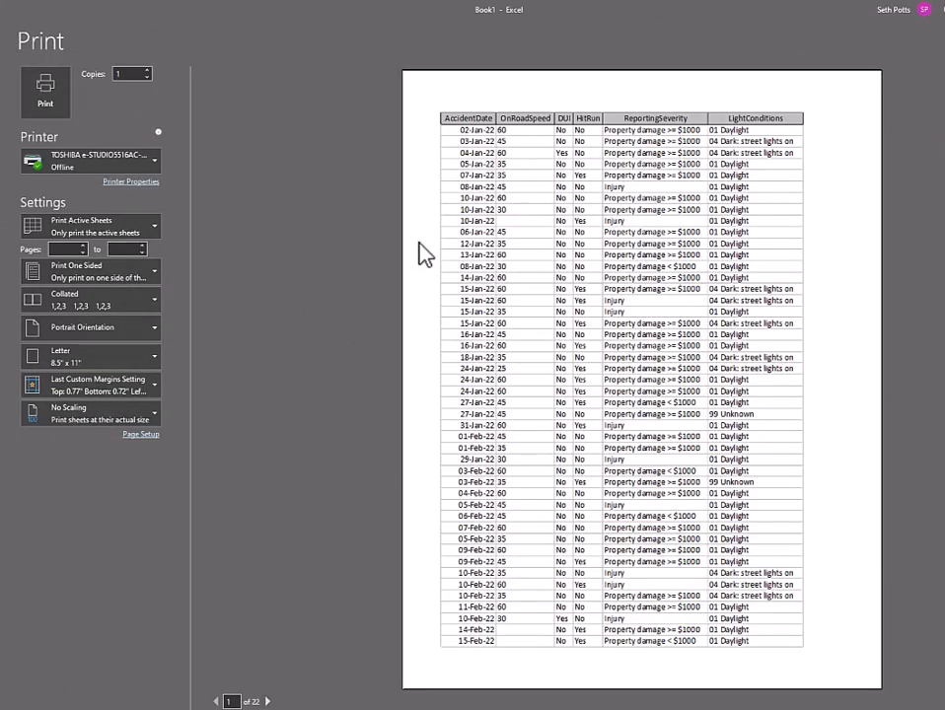
{"action": "scroll", "coordinate": [428, 253], "scroll_direction": "down", "scroll_amount": 1}
{"action": "scroll", "coordinate": [429, 254], "scroll_direction": "up", "scroll_amount": 1}
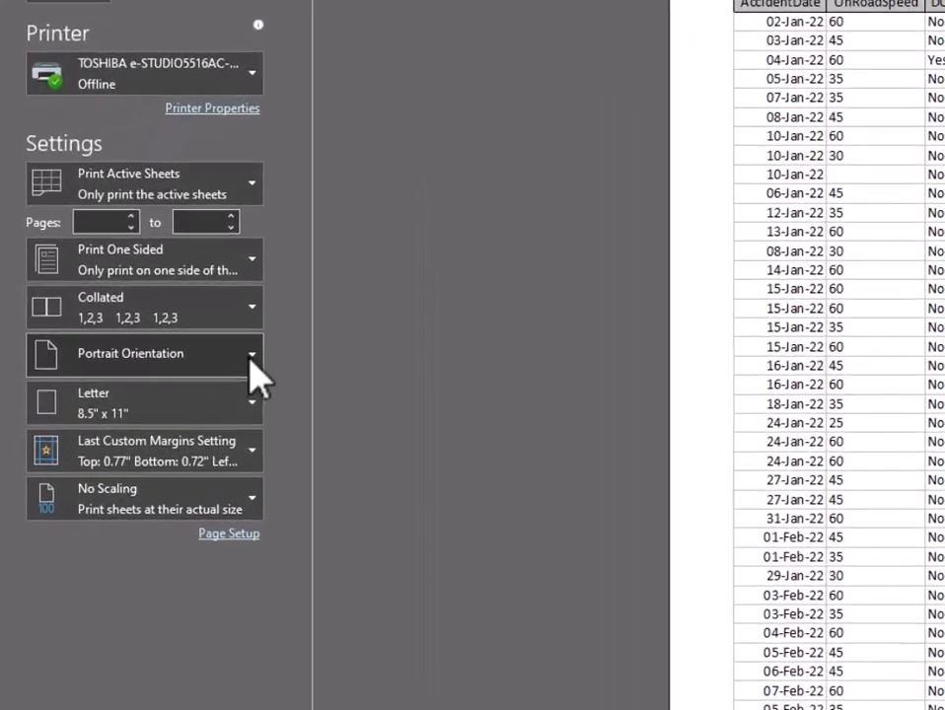
Try Landscape Orientation for the printout and restore Portrait Orientation.
{"action": "left_click", "coordinate": [154, 329]}
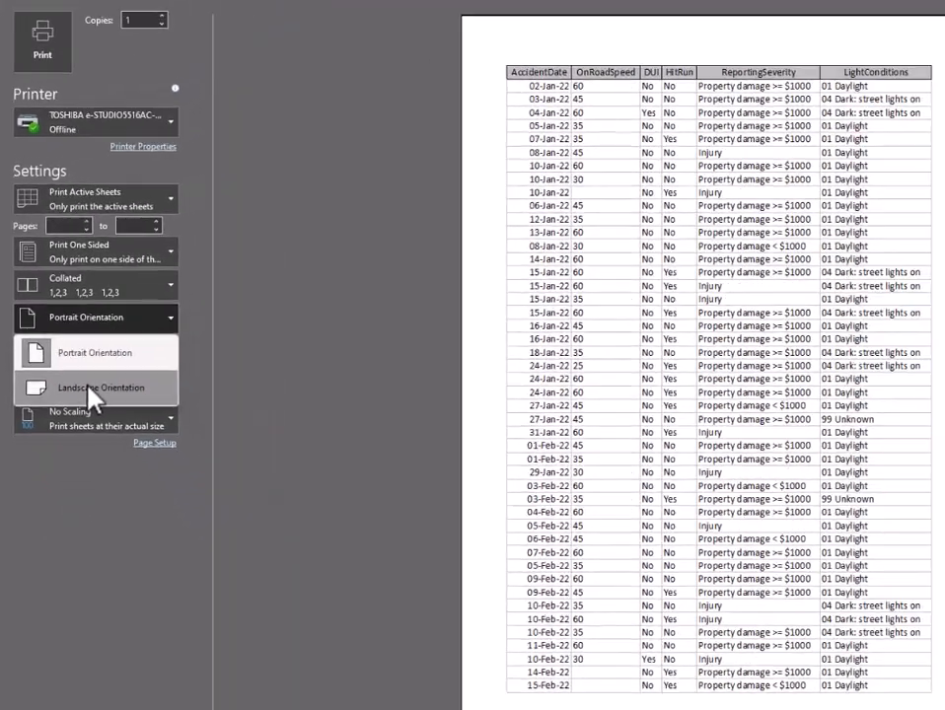
{"action": "left_click", "coordinate": [89, 387]}
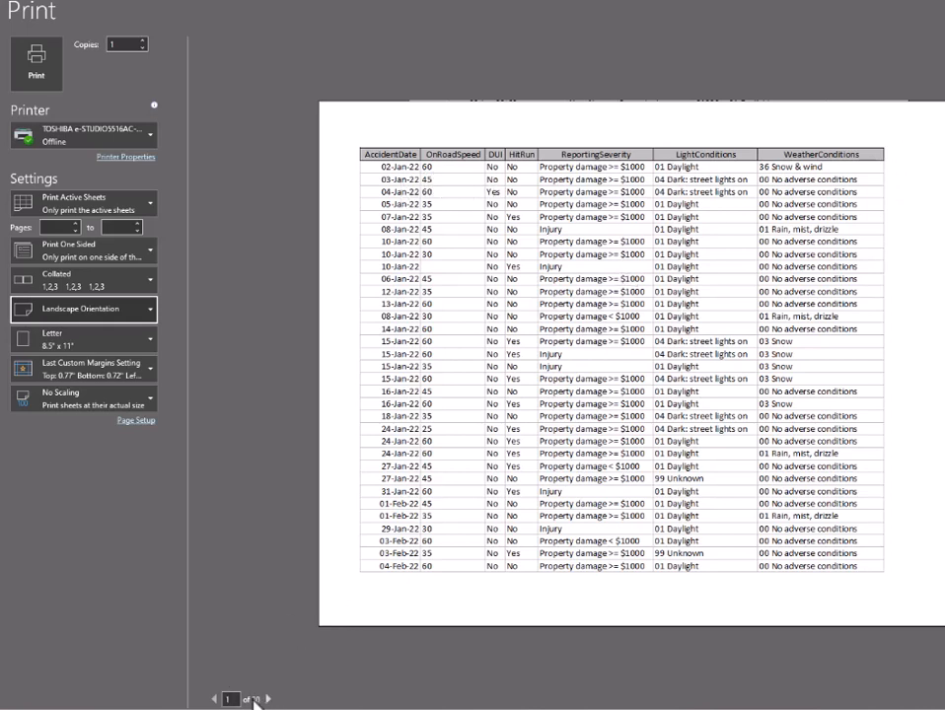
{"action": "left_click", "coordinate": [148, 310]}
{"action": "left_click", "coordinate": [99, 339]}
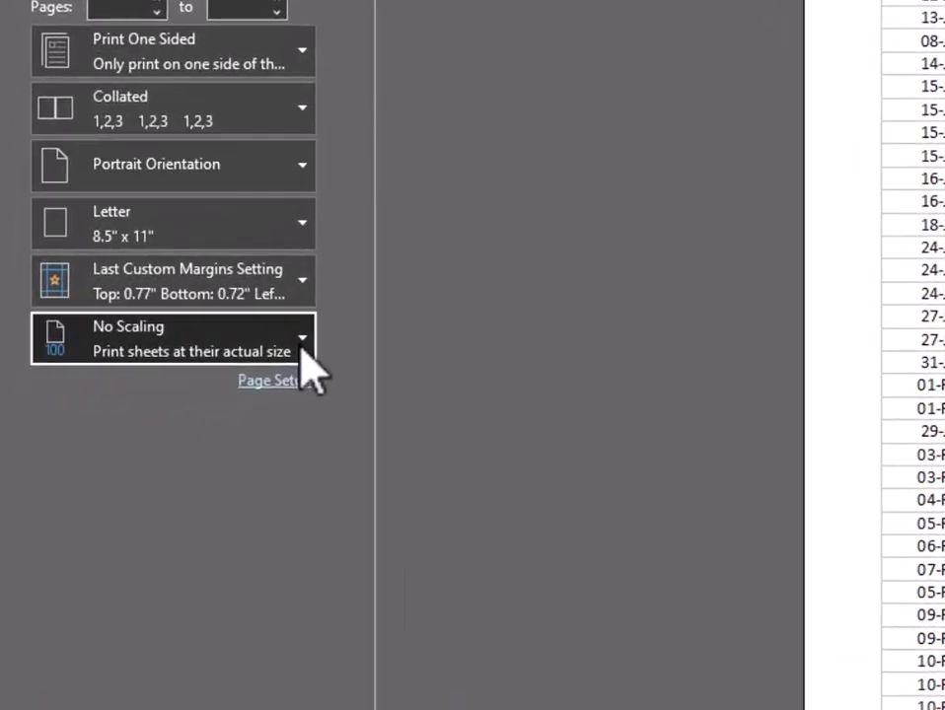
Try scaling the portrait printout with Fit Sheet on One Page.
{"action": "left_click", "coordinate": [71, 405]}
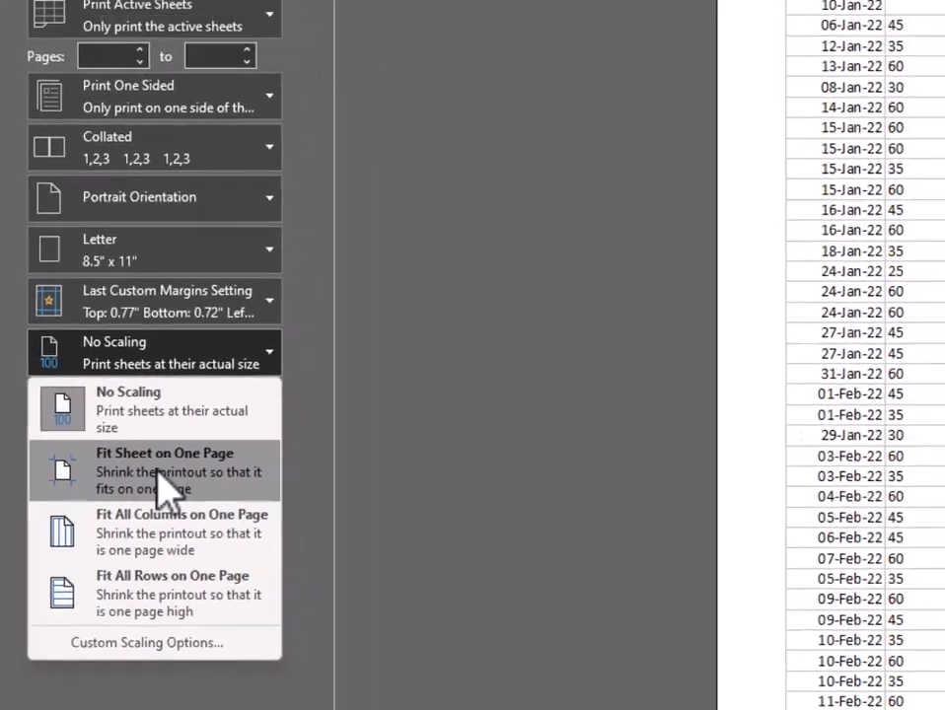
{"action": "left_click", "coordinate": [177, 470]}
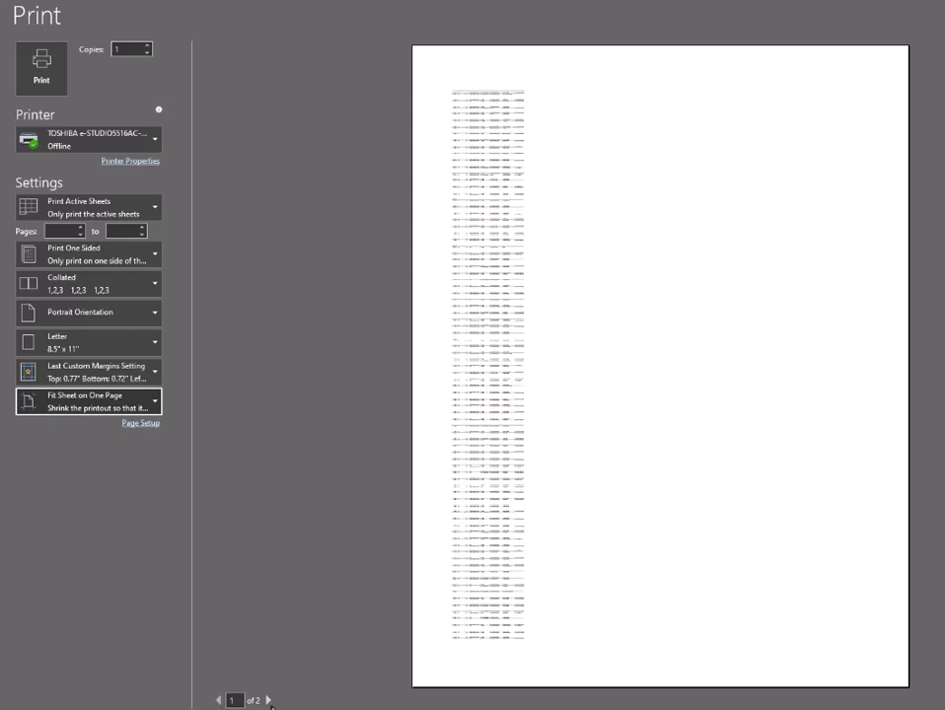
Try scaling the printout with Fit All Columns on One Page, in Landscape Orientation.
{"action": "left_click", "coordinate": [156, 401]}
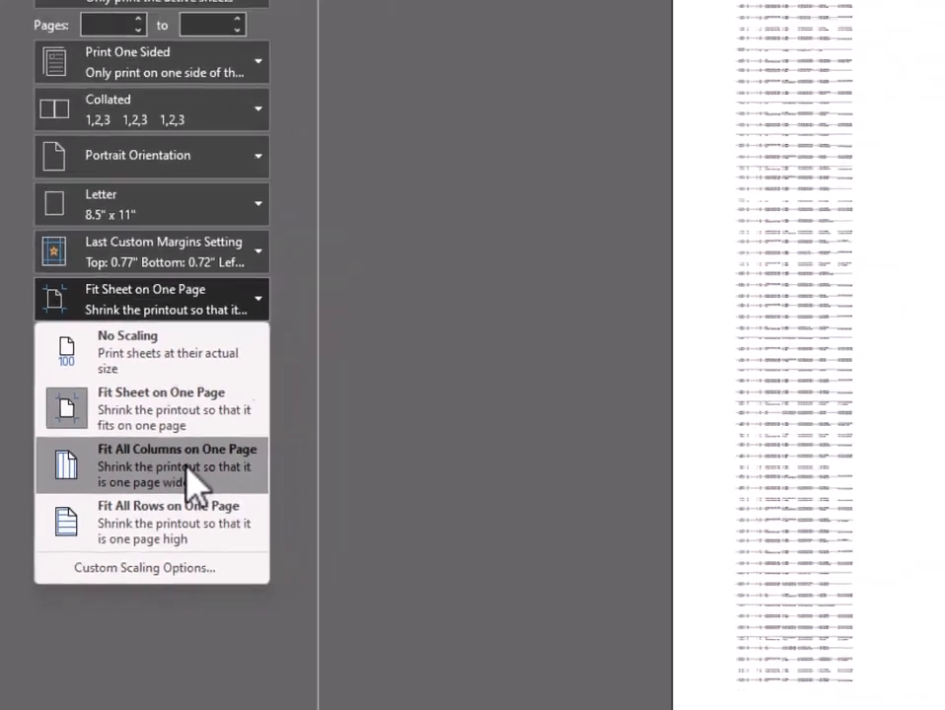
{"action": "left_click", "coordinate": [150, 436]}
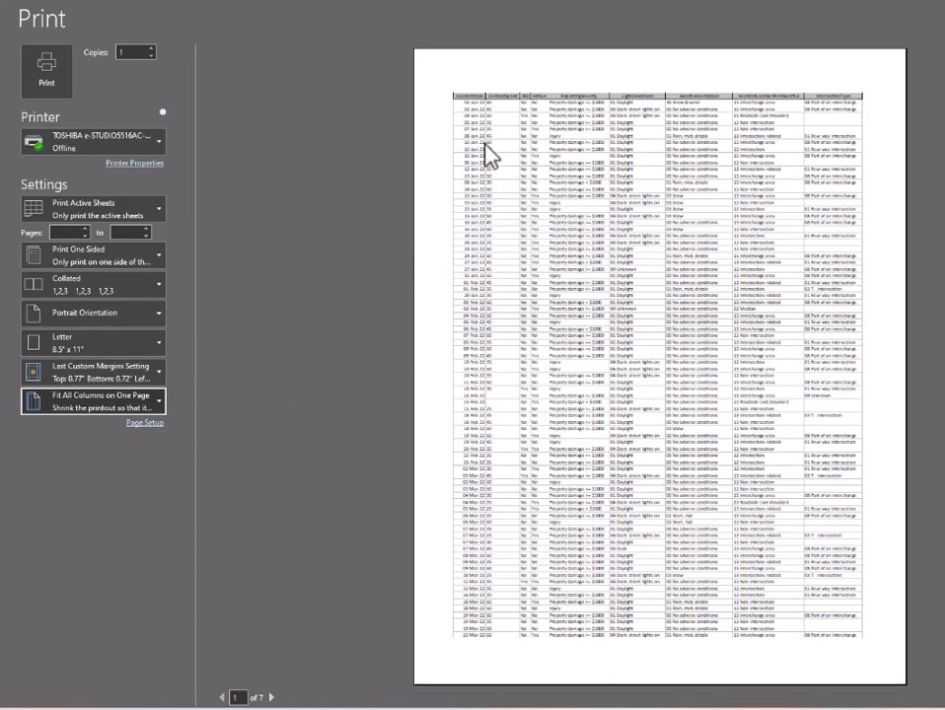
{"action": "left_click", "coordinate": [148, 315]}
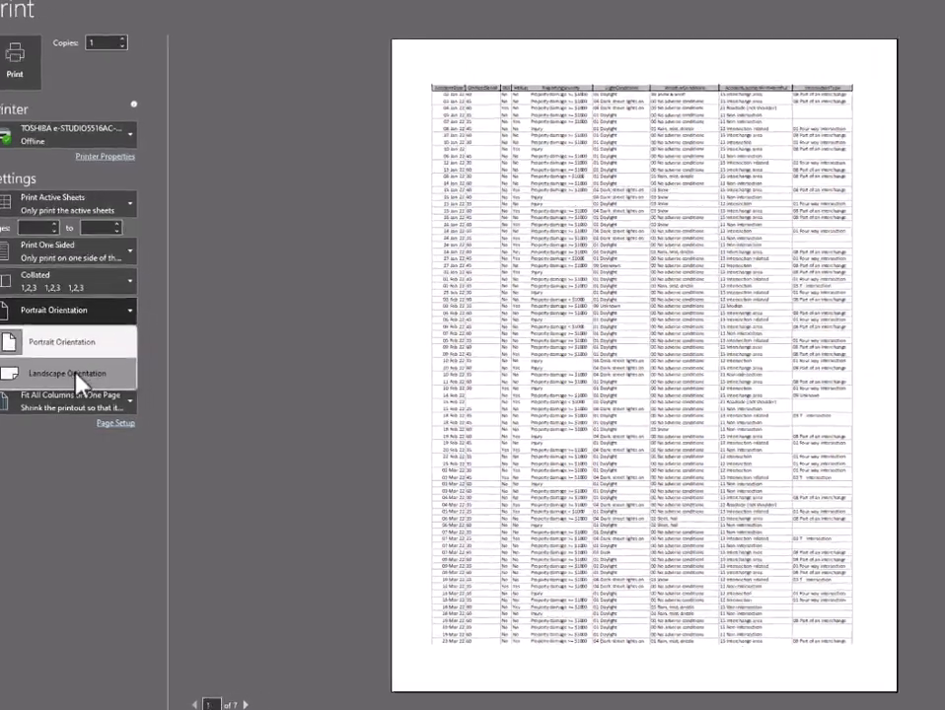
{"action": "left_click", "coordinate": [83, 375]}
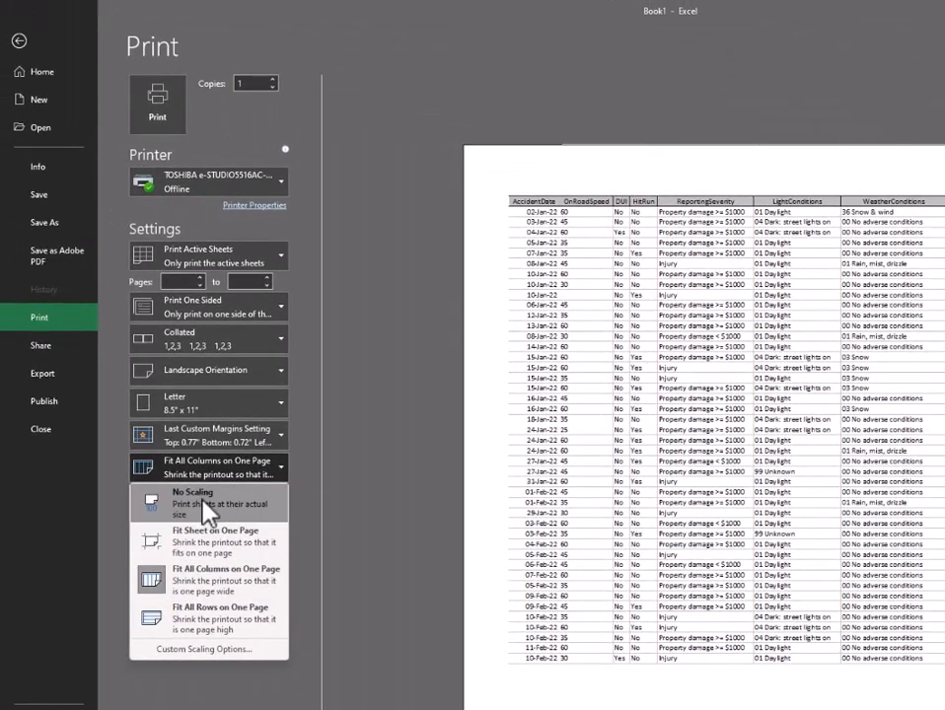
Reset the printout to No Scaling and Portrait Orientation.
{"action": "left_click", "coordinate": [205, 505]}
{"action": "left_click", "coordinate": [282, 381]}
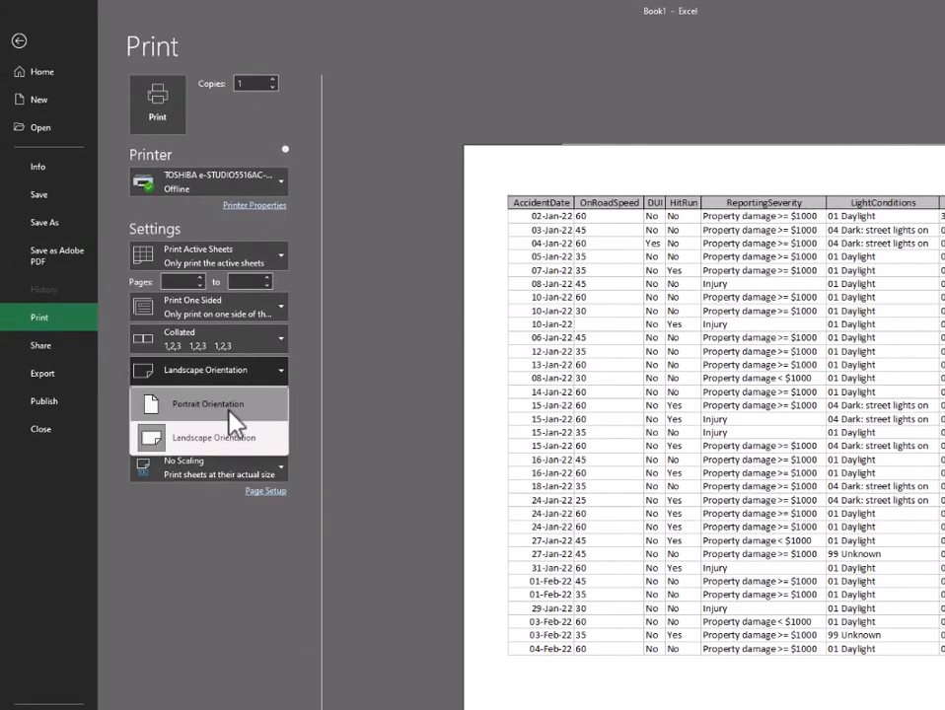
{"action": "left_click", "coordinate": [227, 347]}
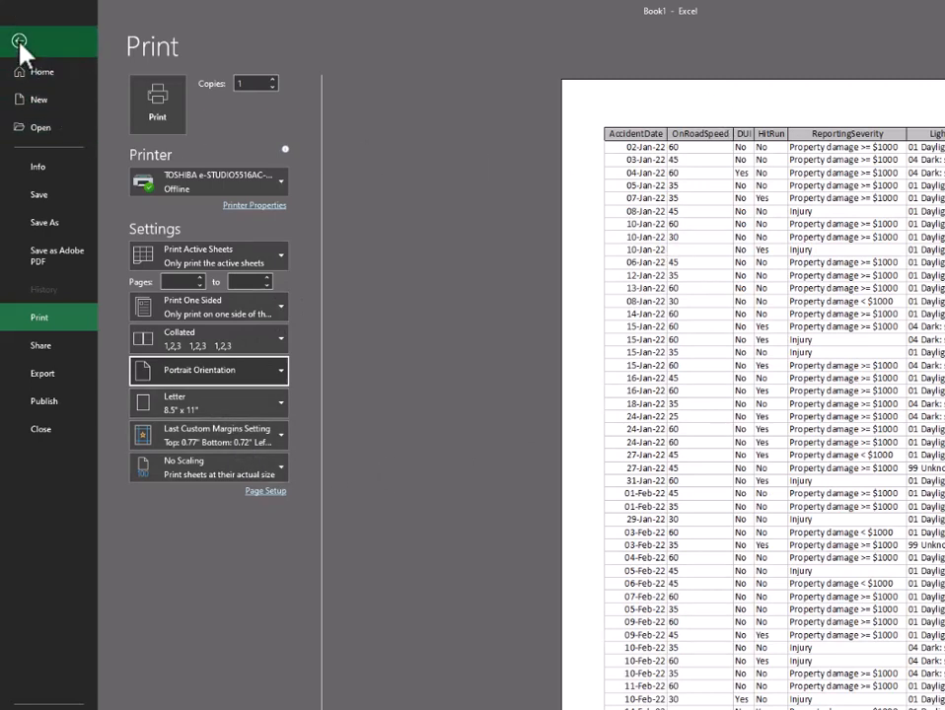
Page through the print preview to check for column headings on each page, and return to the worksheet.
{"action": "scroll", "coordinate": [651, 150], "scroll_direction": "down", "scroll_amount": 5}
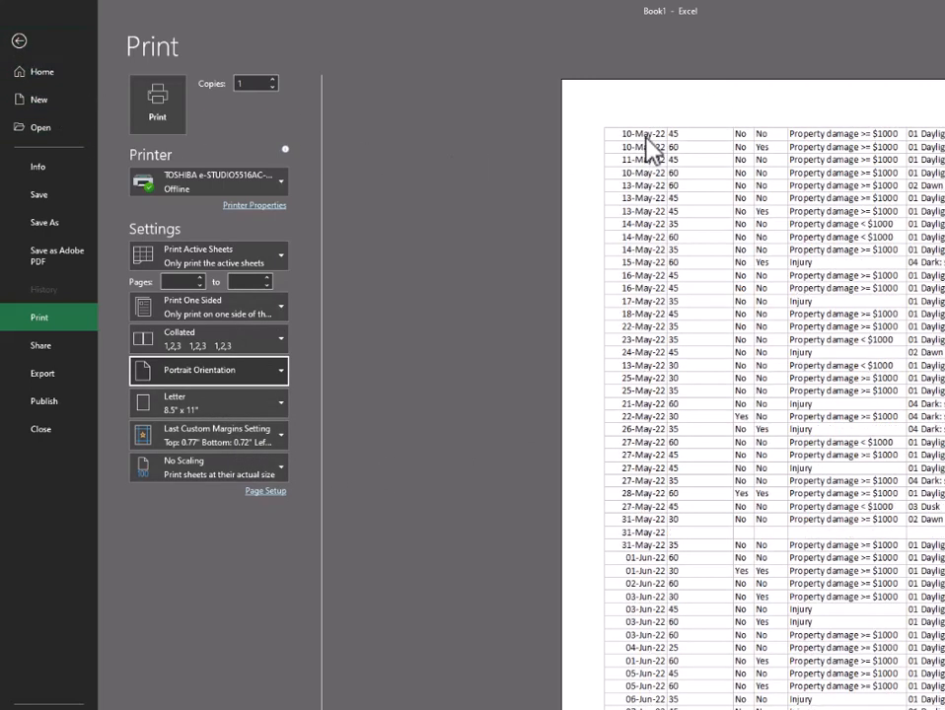
{"action": "scroll", "coordinate": [651, 149], "scroll_direction": "up", "scroll_amount": 5}
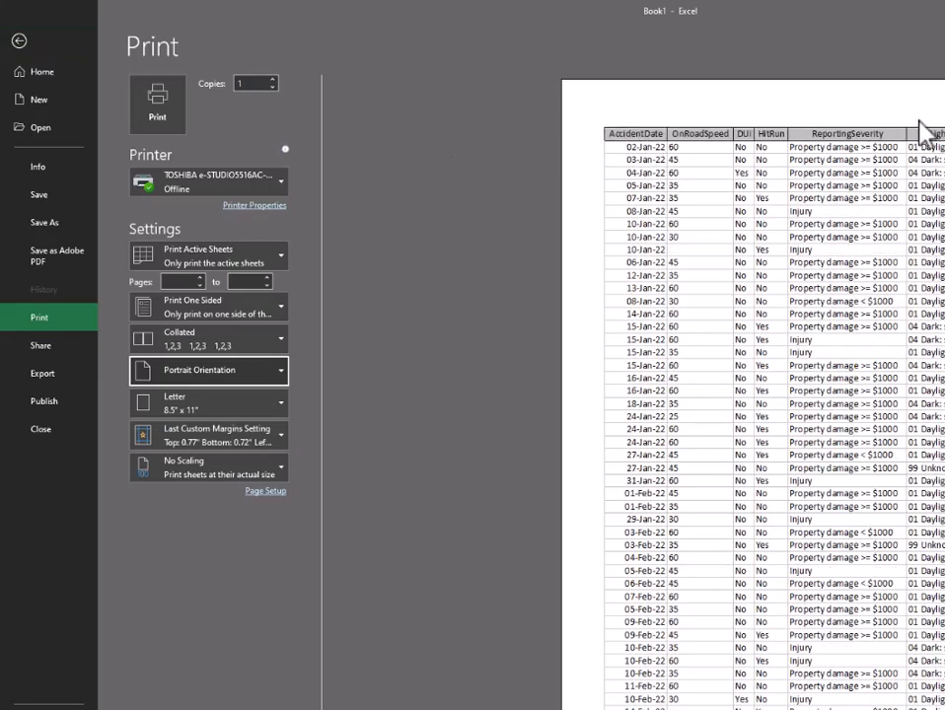
{"action": "left_click", "coordinate": [19, 41]}
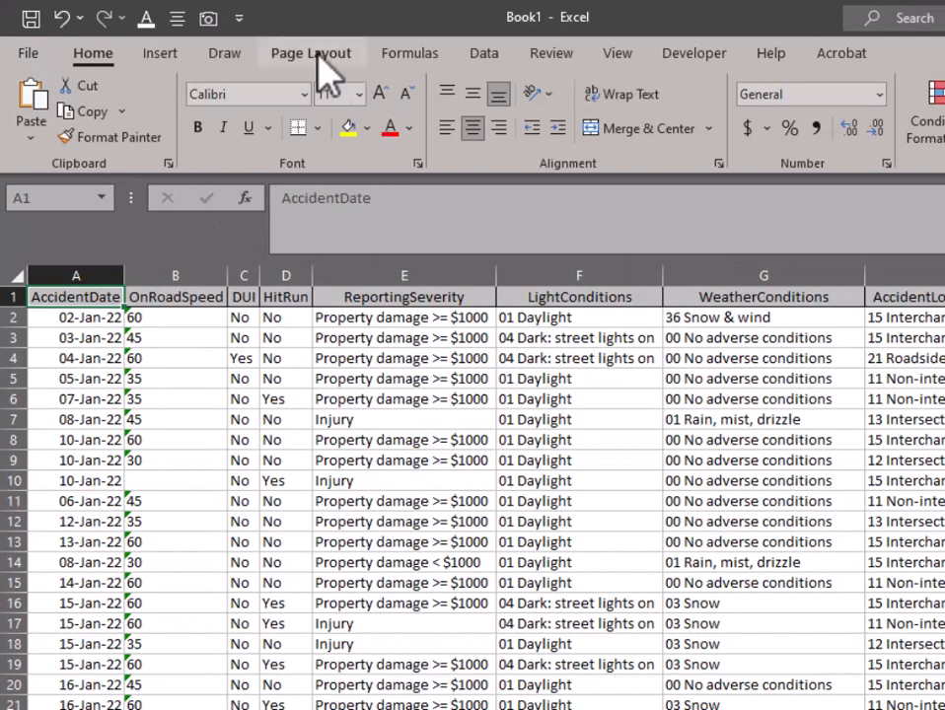
Set the print titles so that header row 1 ($1:$1) repeats at the top of every printed page.
{"action": "left_click", "coordinate": [313, 53]}
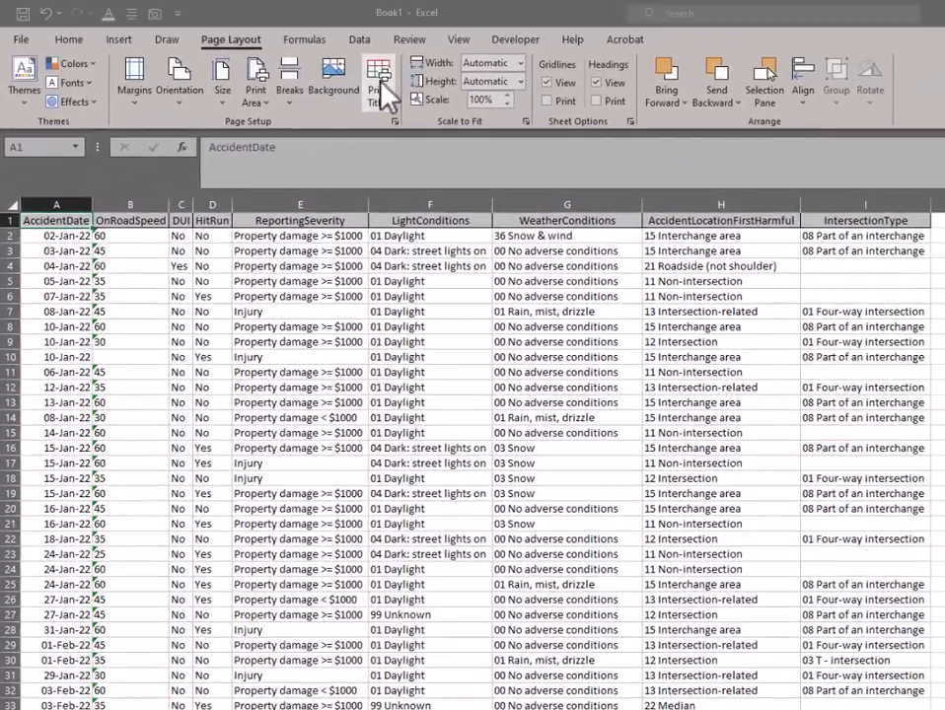
{"action": "left_click", "coordinate": [513, 103]}
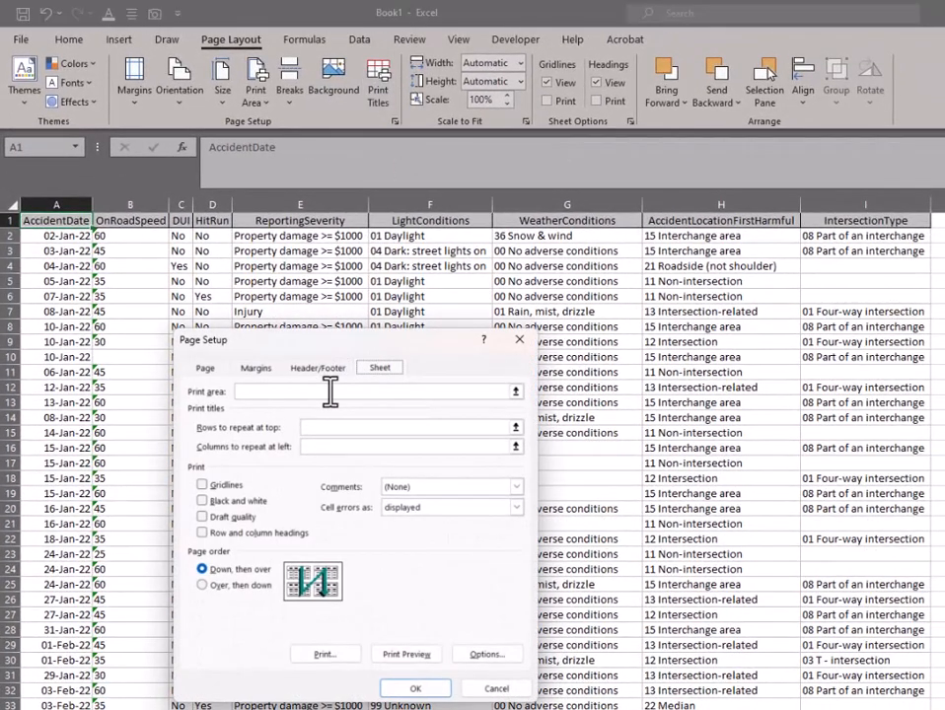
{"action": "left_click", "coordinate": [329, 427]}
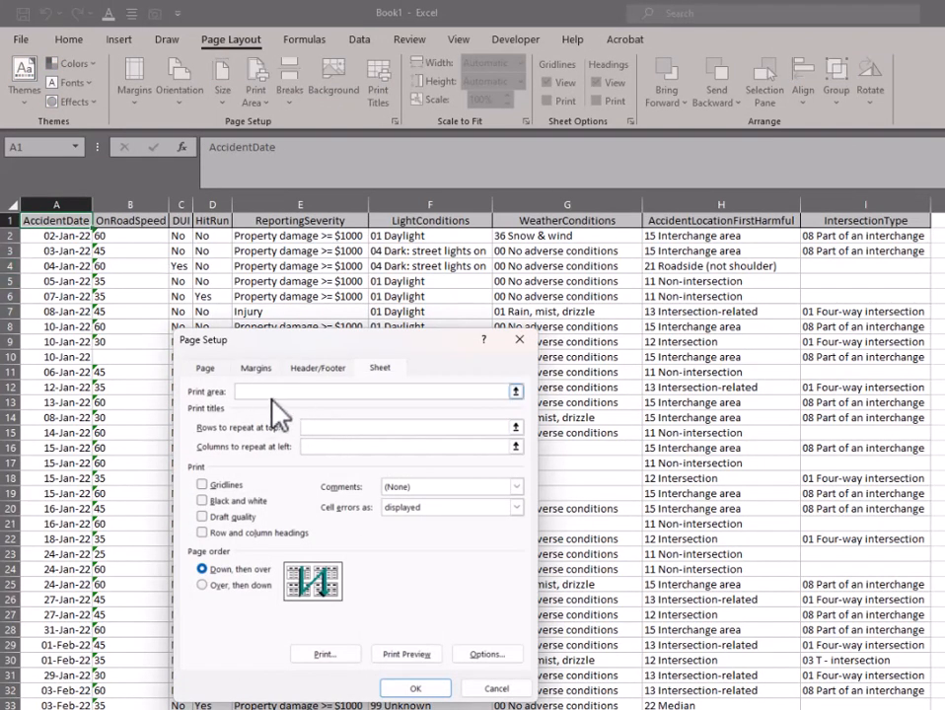
{"action": "left_click", "coordinate": [13, 223]}
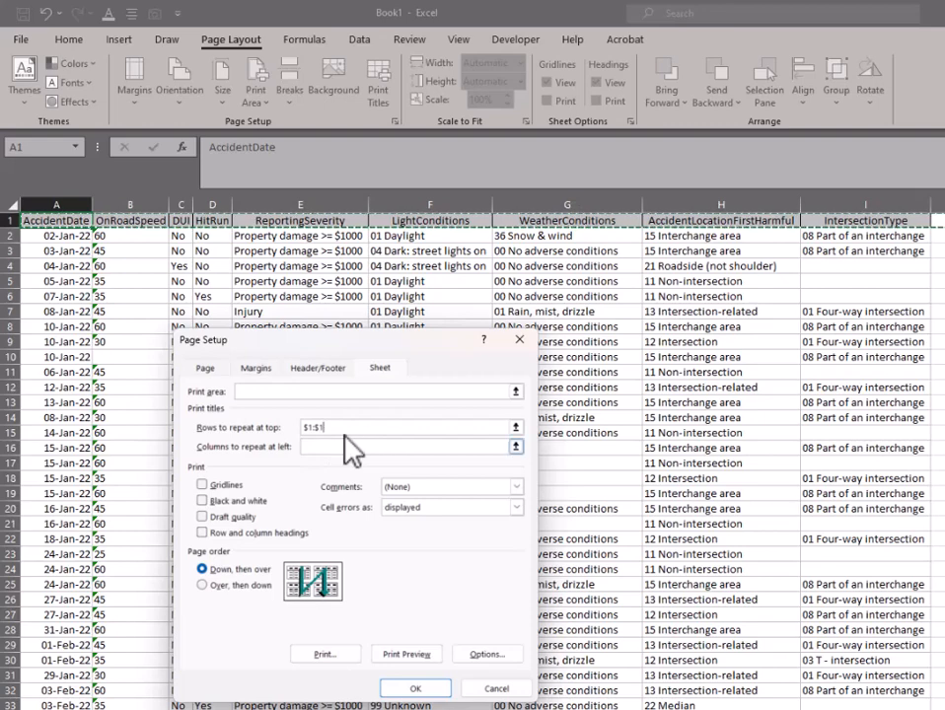
{"action": "left_click", "coordinate": [416, 689]}
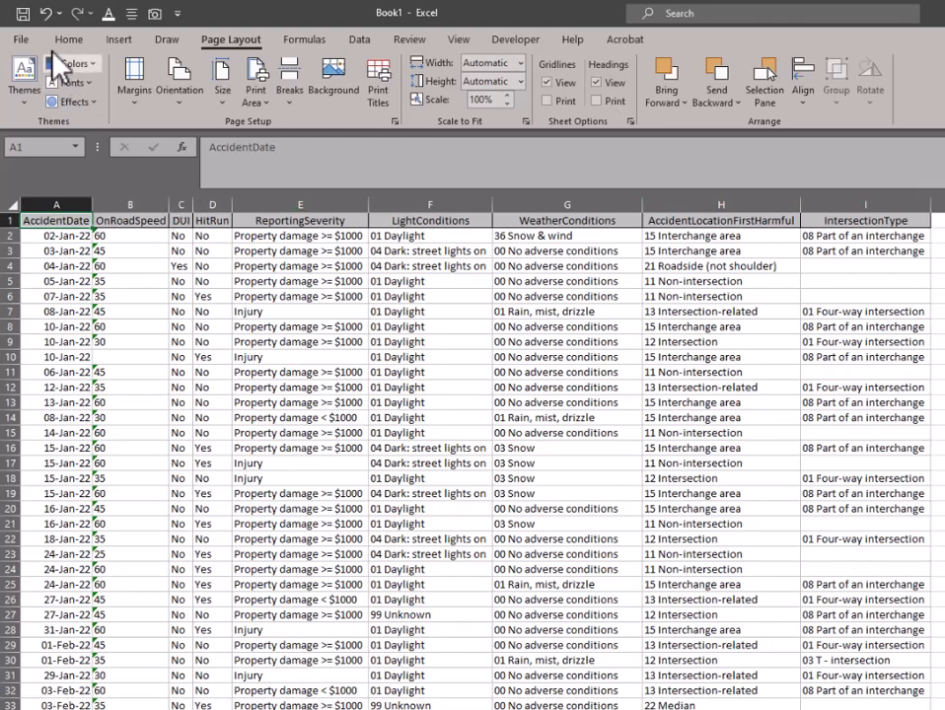
Check the repeated header row across the pages of the print preview, and return to the worksheet.
{"action": "left_click", "coordinate": [21, 40]}
{"action": "left_click", "coordinate": [51, 365]}
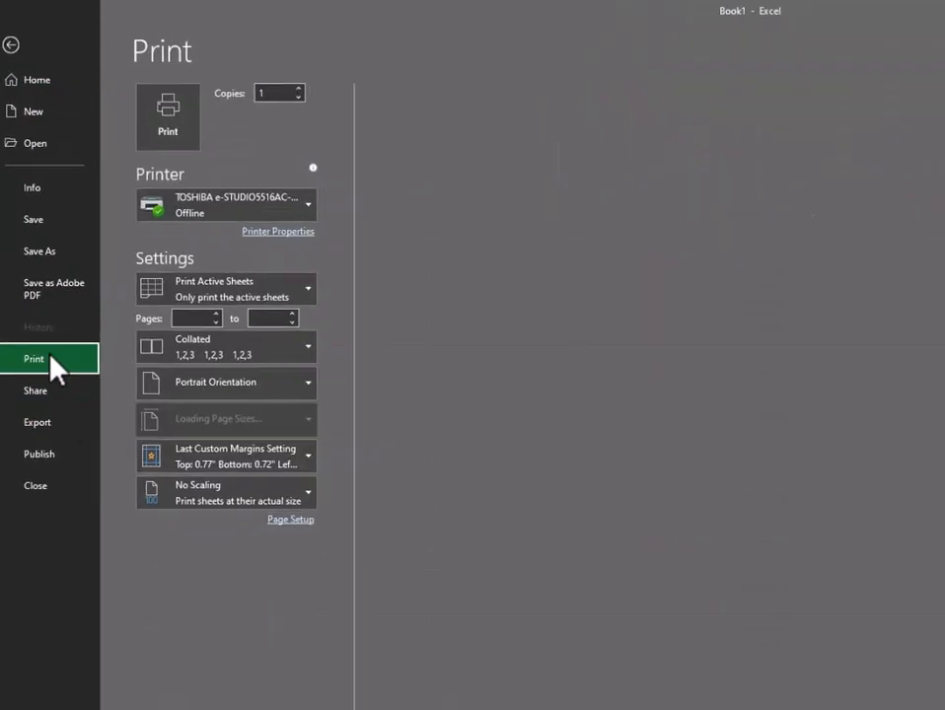
{"action": "scroll", "coordinate": [530, 509], "scroll_direction": "down", "scroll_amount": 3}
{"action": "scroll", "coordinate": [279, 406], "scroll_direction": "down", "scroll_amount": 2}
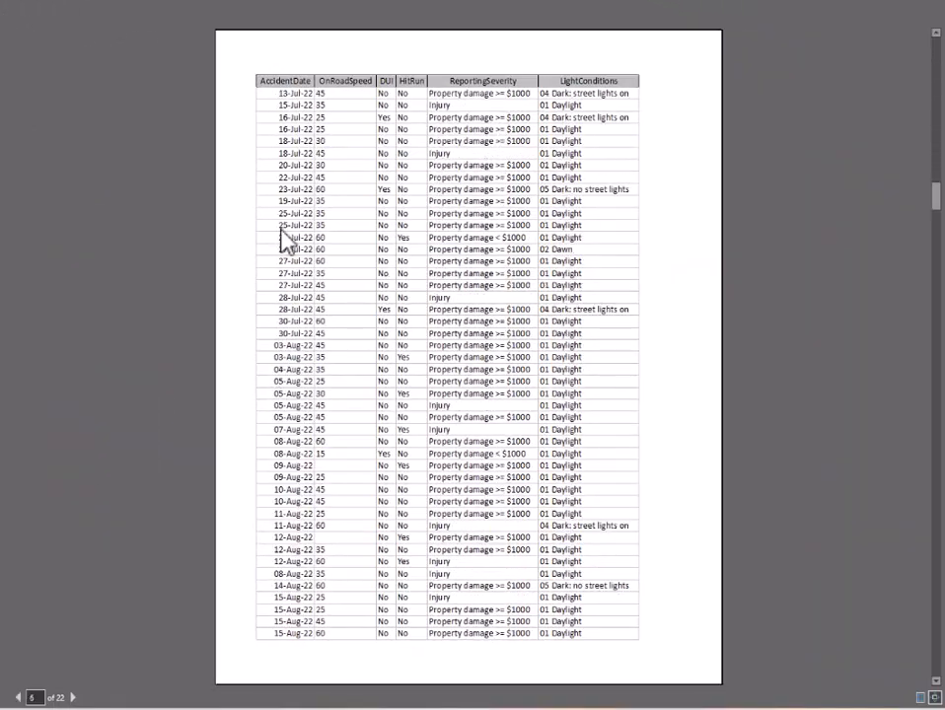
{"action": "scroll", "coordinate": [219, 268], "scroll_direction": "up", "scroll_amount": 5}
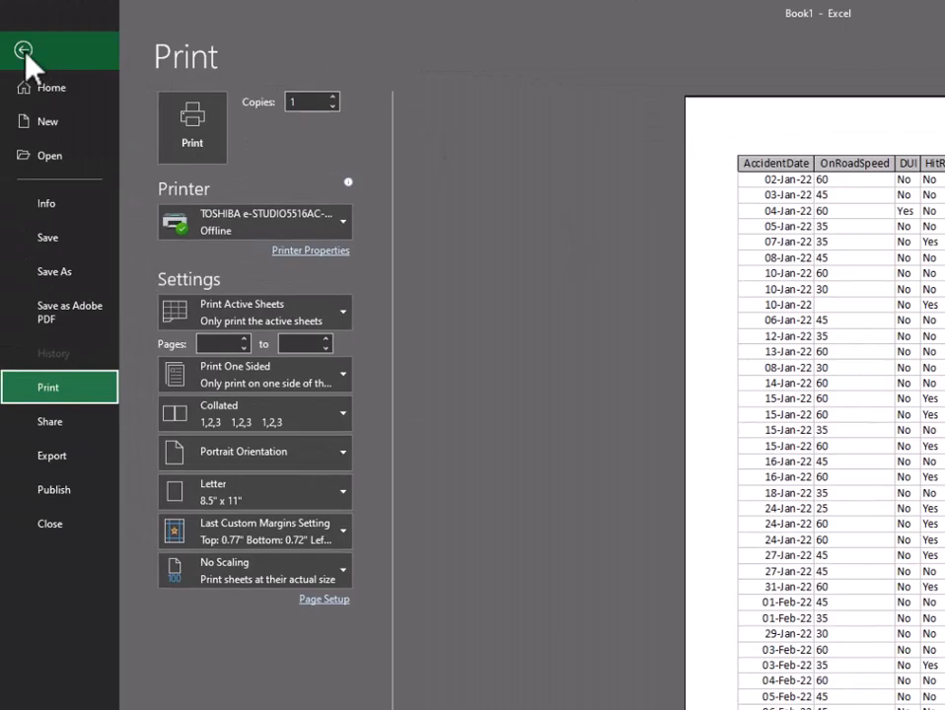
{"action": "left_click", "coordinate": [24, 53]}
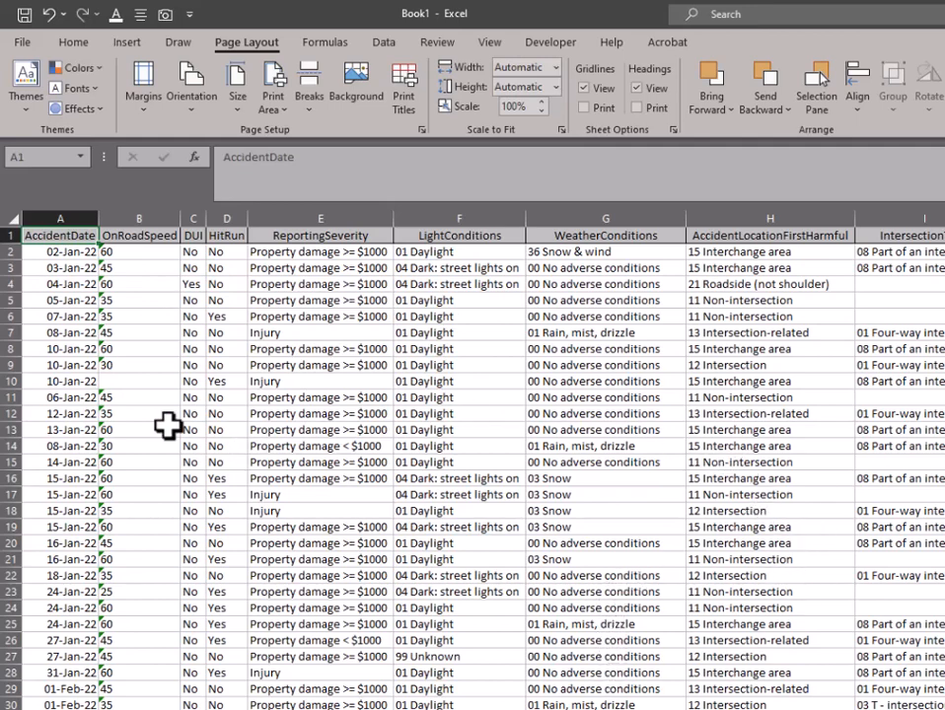
{"action": "left_click", "coordinate": [219, 367]}
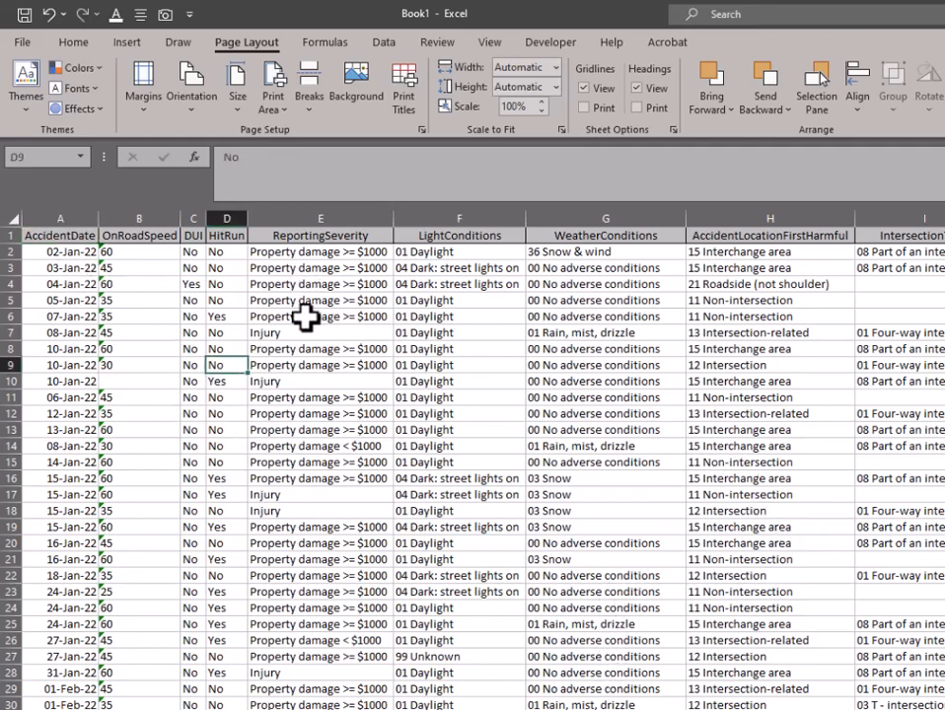
{"action": "left_click", "coordinate": [54, 233]}
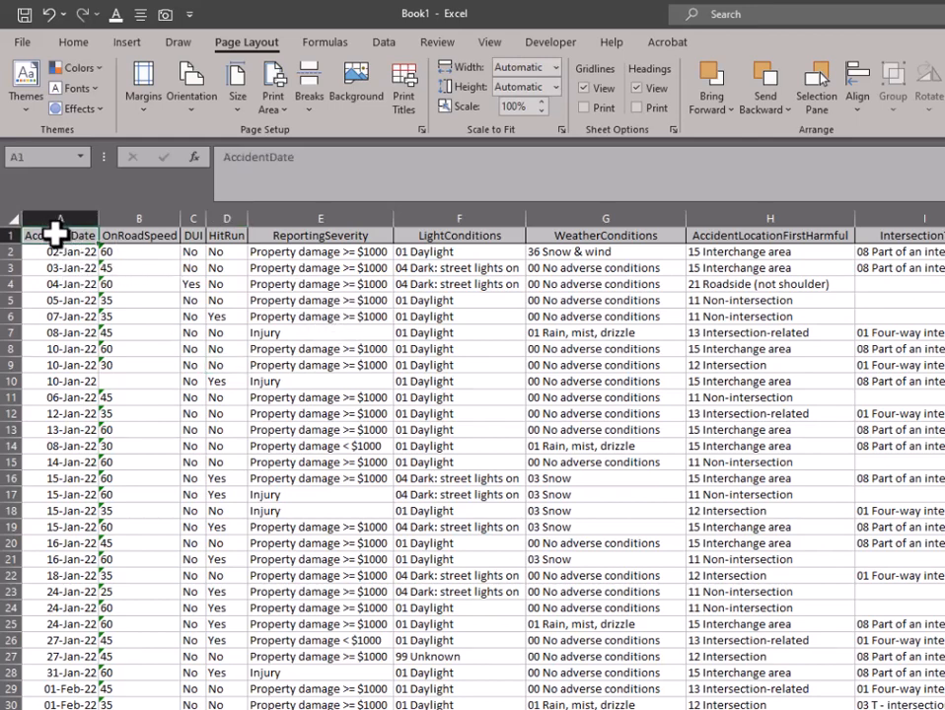
Select cells A1:E28 and set the printout to Print Selection so only that range prints.
{"action": "left_click_drag", "start_coordinate": [54, 234], "coordinate": [381, 678]}
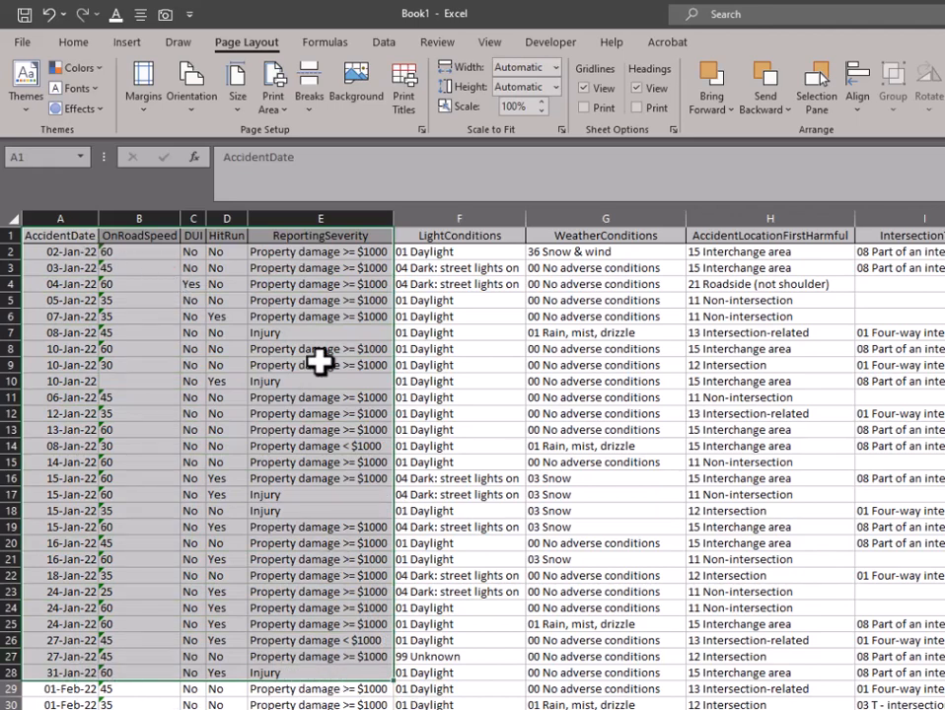
{"action": "left_click", "coordinate": [22, 42]}
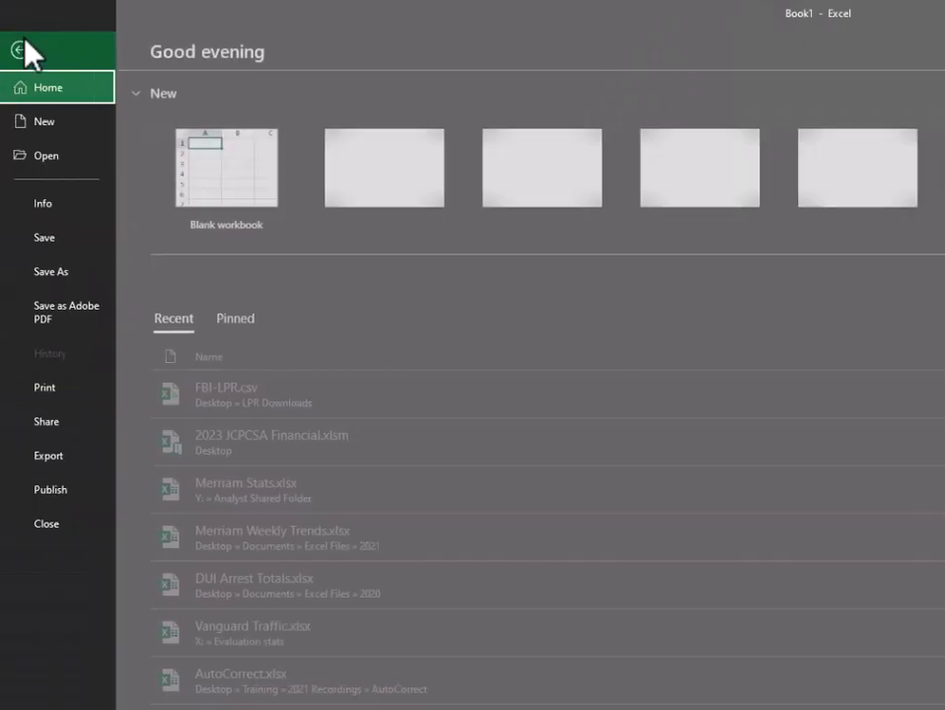
{"action": "left_click", "coordinate": [55, 393]}
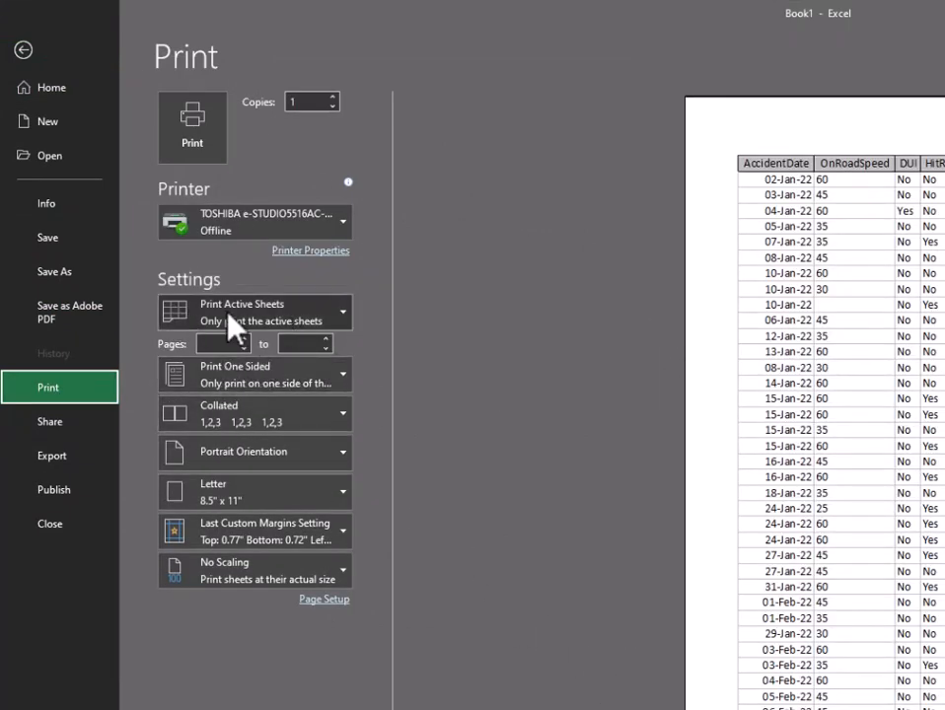
{"action": "left_click", "coordinate": [331, 311]}
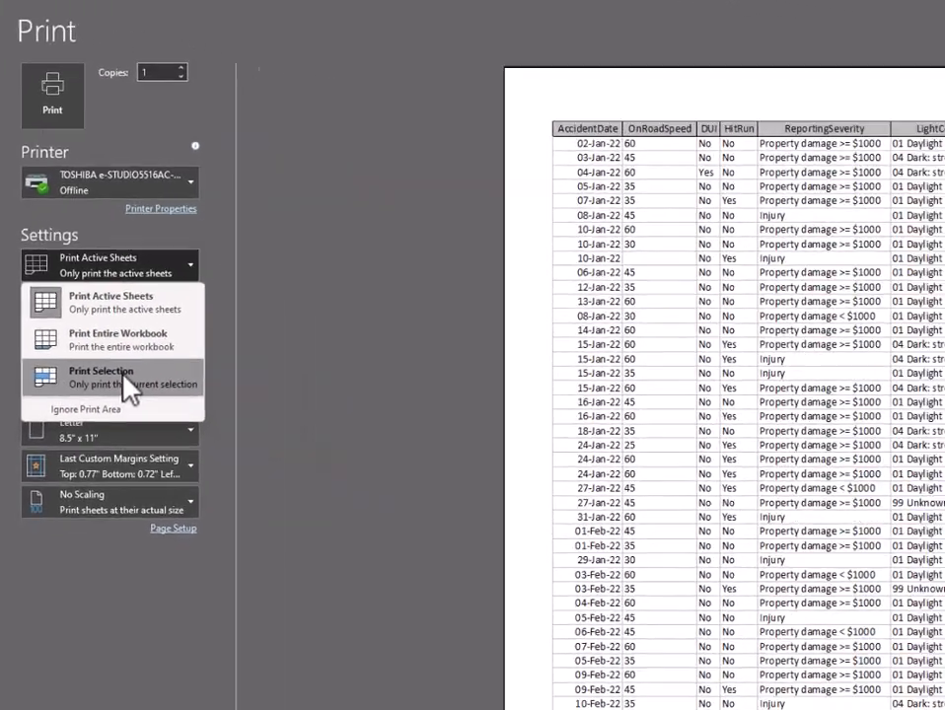
{"action": "left_click", "coordinate": [278, 444]}
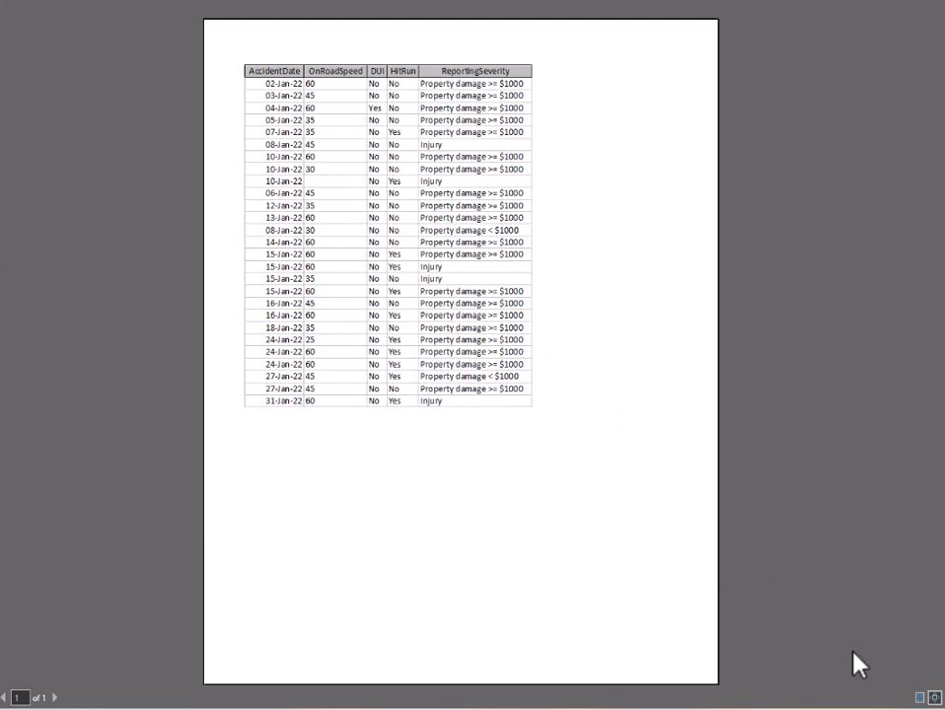
Increase the top margin to about 2.63" and widen the left margin to roughly centre the table in the preview, then return to the worksheet.
{"action": "left_click", "coordinate": [921, 698]}
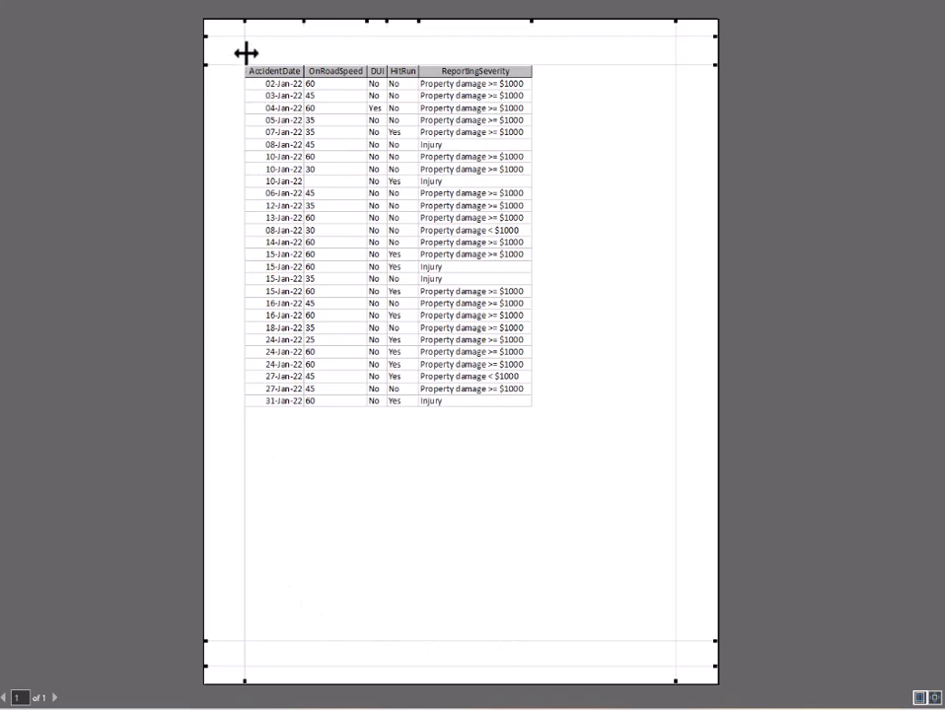
{"action": "left_click_drag", "start_coordinate": [245, 49], "coordinate": [287, 177]}
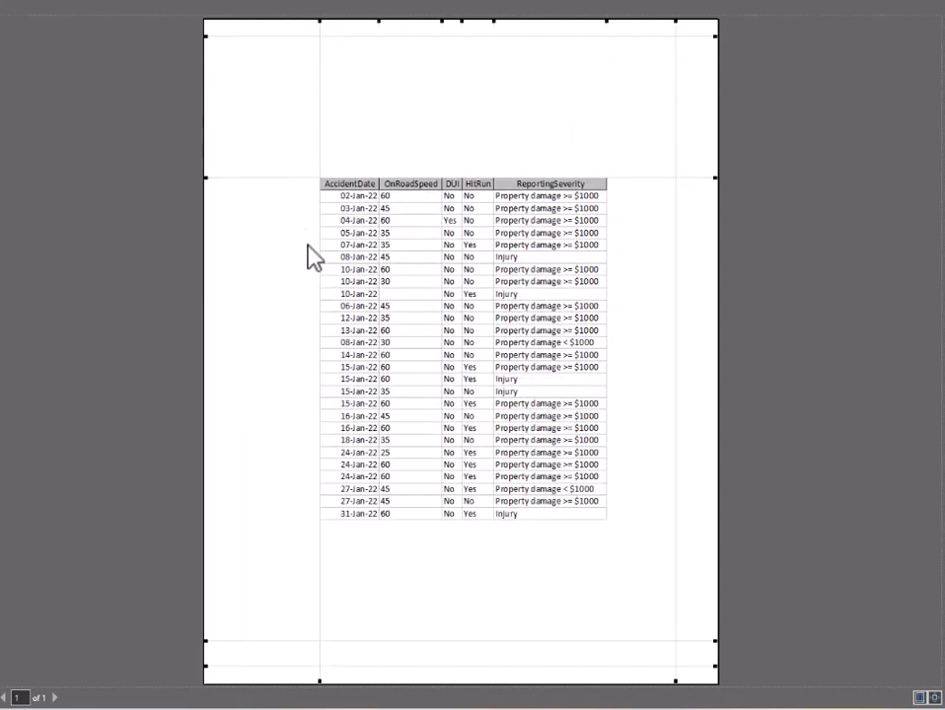
{"action": "left_click", "coordinate": [920, 697]}
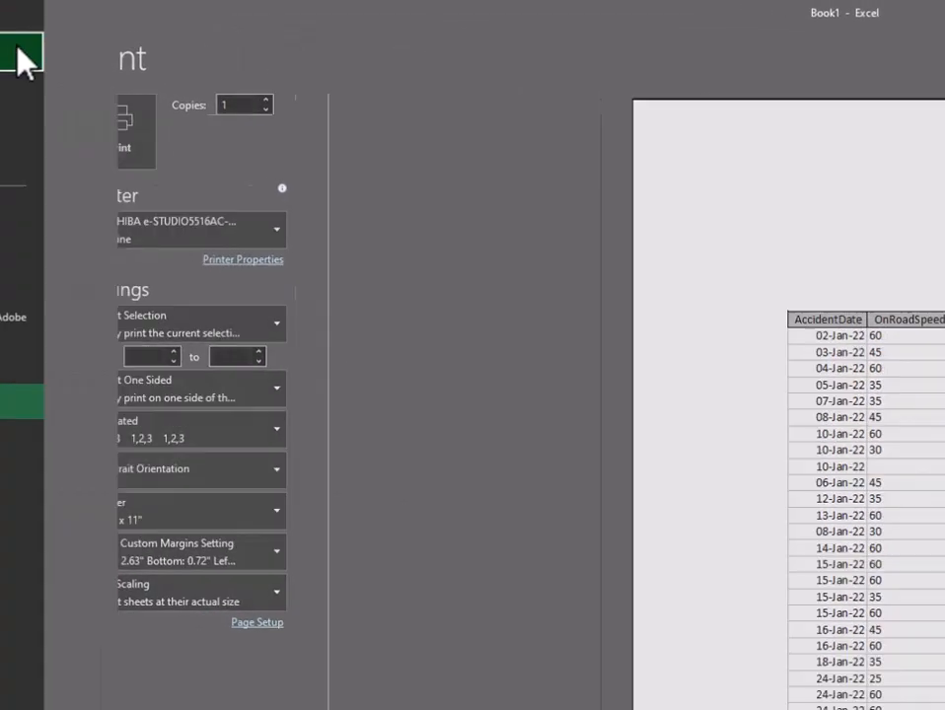
{"action": "left_click", "coordinate": [26, 65]}
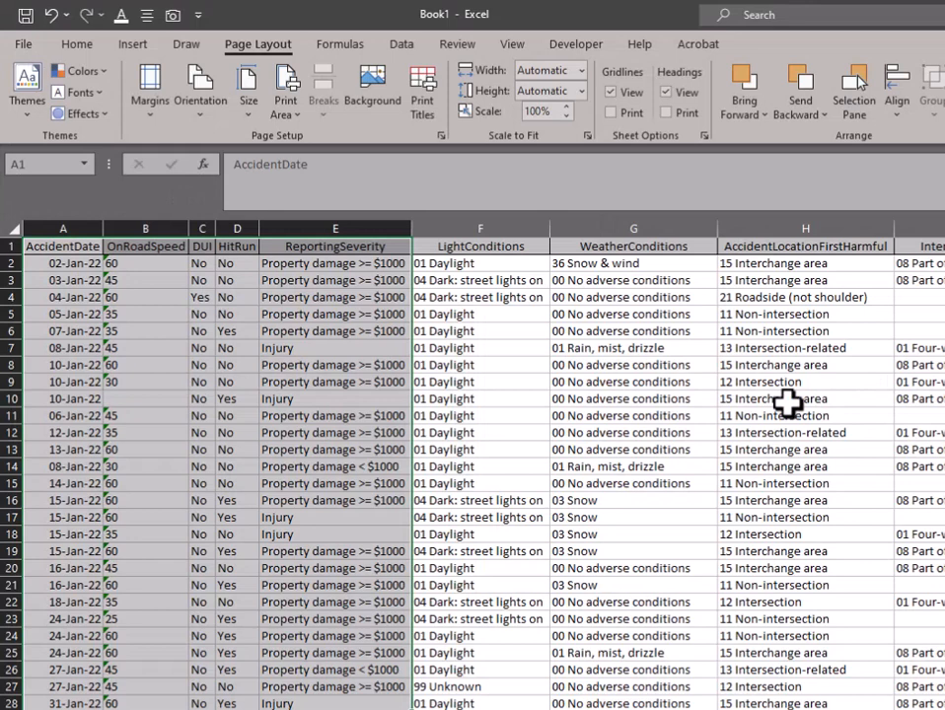